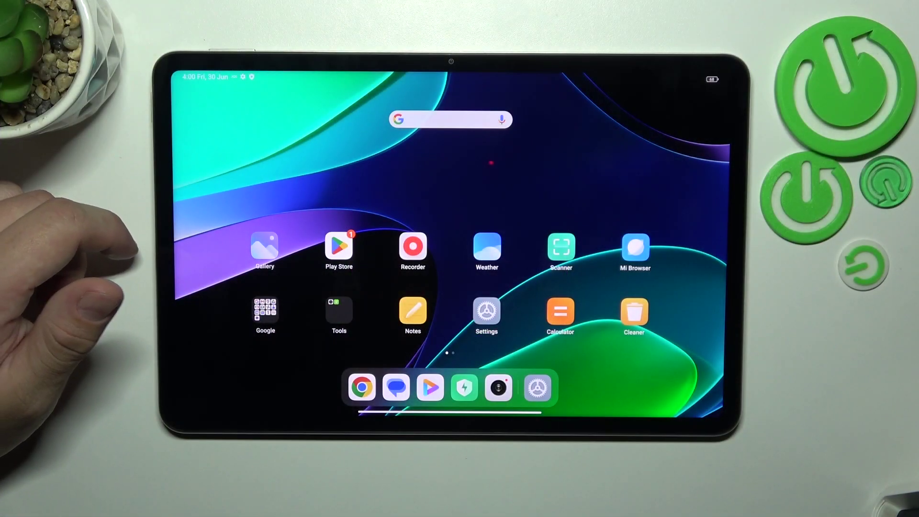
Step: Open Settings > Passwords & security to show the Pattern, PIN and Password lock choices
click(487, 311)
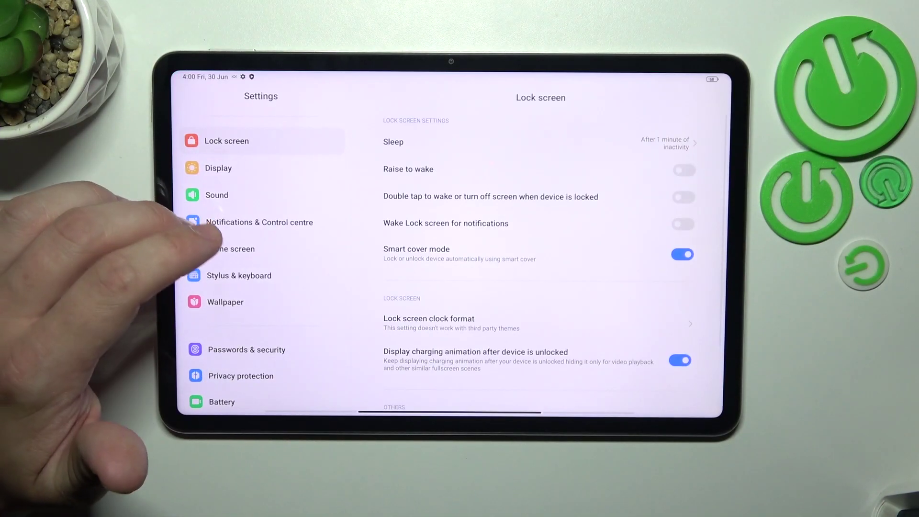
click(246, 349)
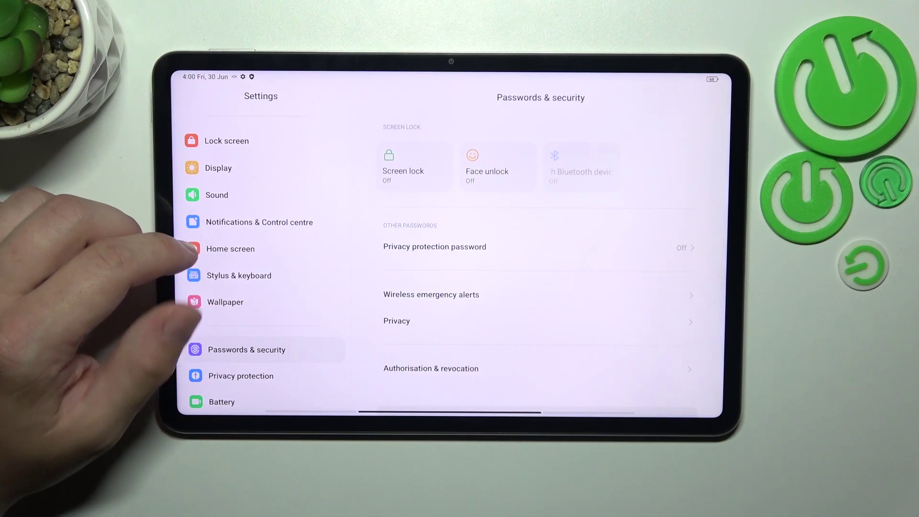
click(403, 165)
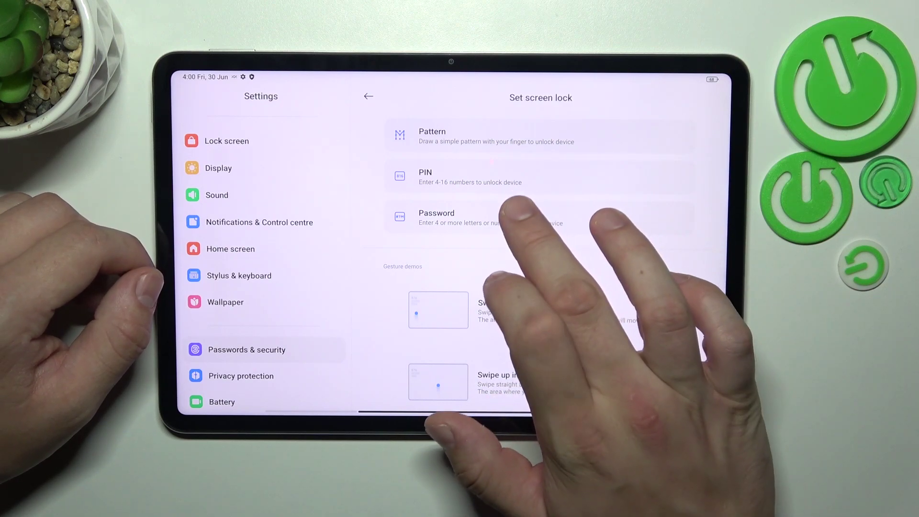
Step: Set and confirm a password screen lock, skipping the face data prompt
click(474, 215)
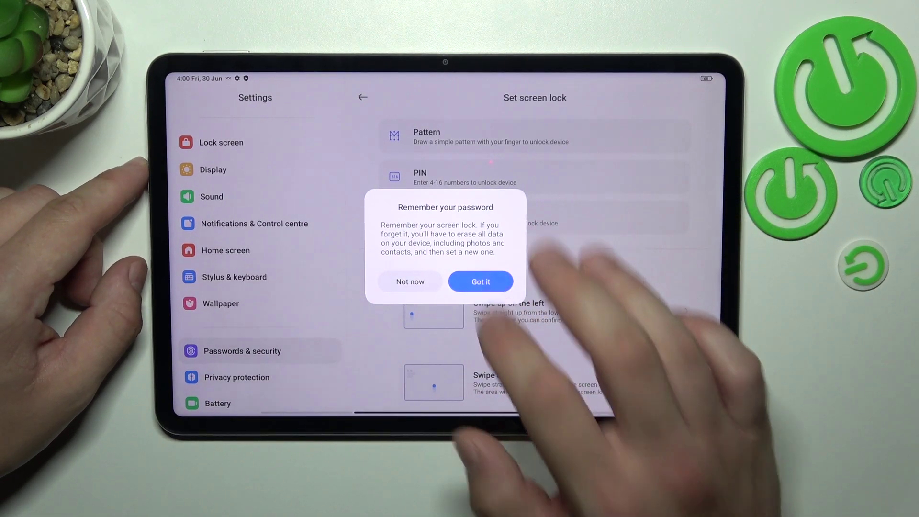
click(477, 282)
text(i)
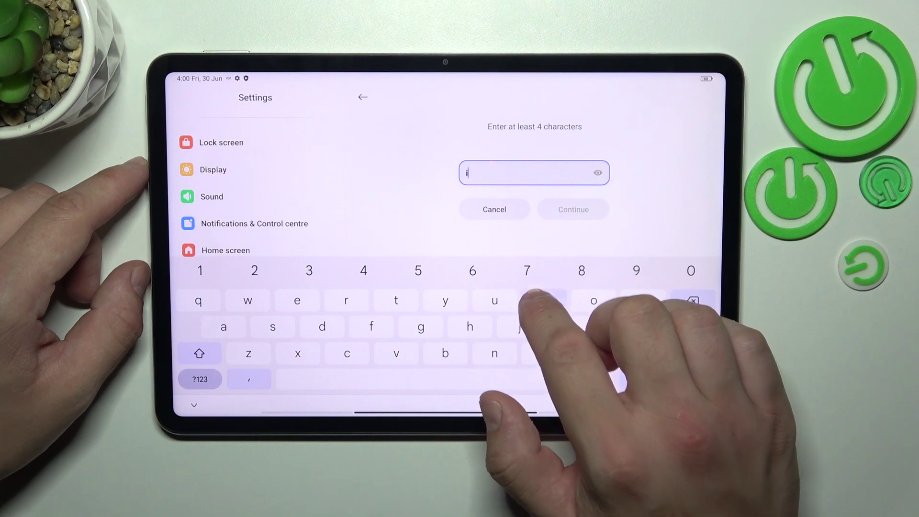
click(574, 209)
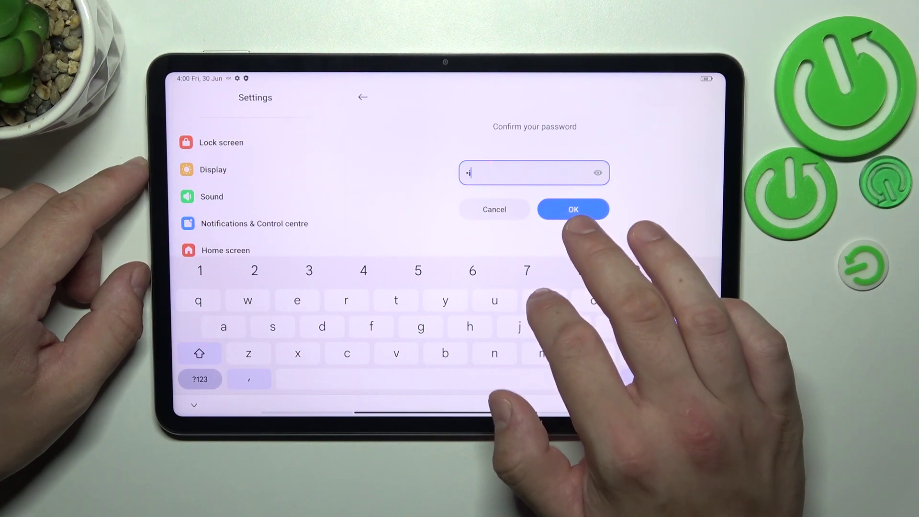
click(675, 327)
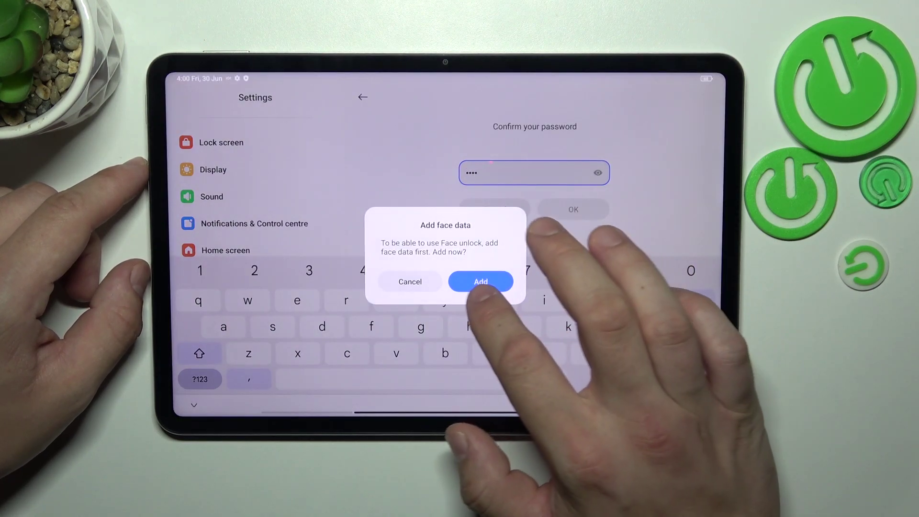
click(478, 282)
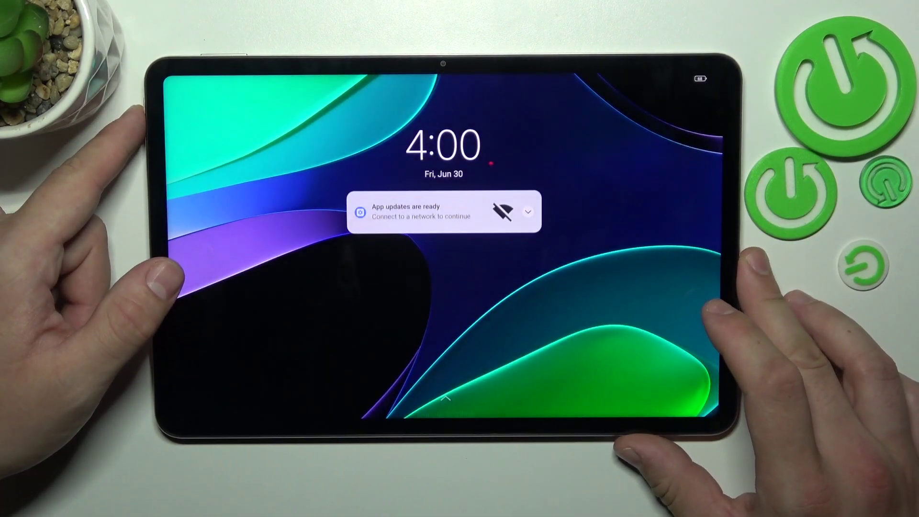
Step: Unlock the tablet with the new password and return to Screen lock settings
drag(611, 359, 611, 180)
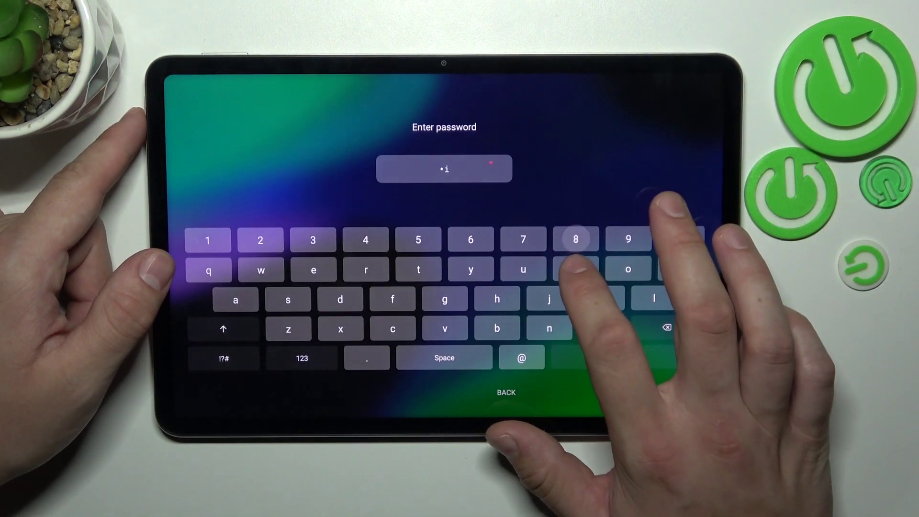
click(576, 239)
click(577, 270)
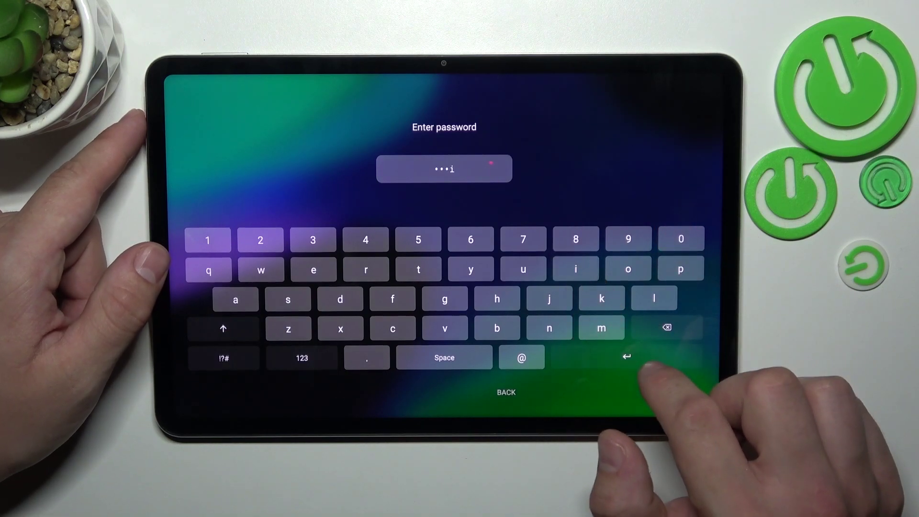
click(628, 356)
click(402, 172)
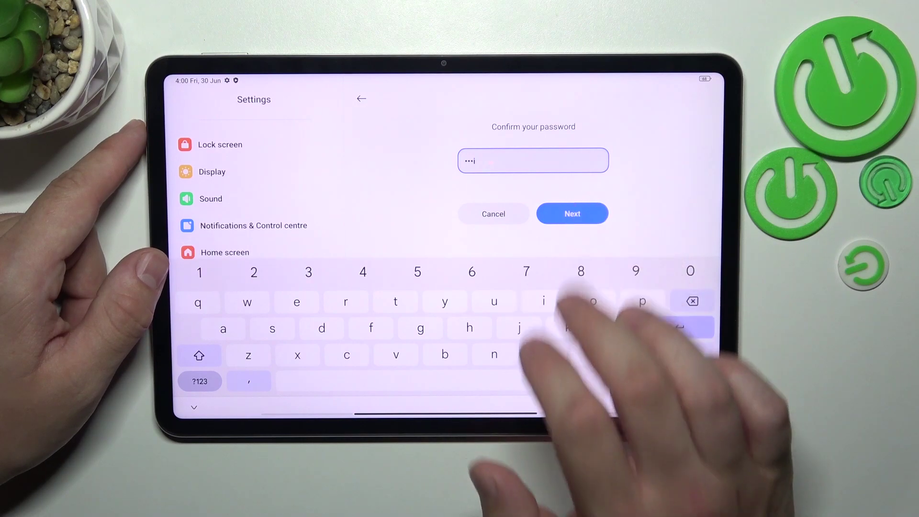
Step: Confirm the current password, then set and confirm a new PIN screen lock
click(572, 213)
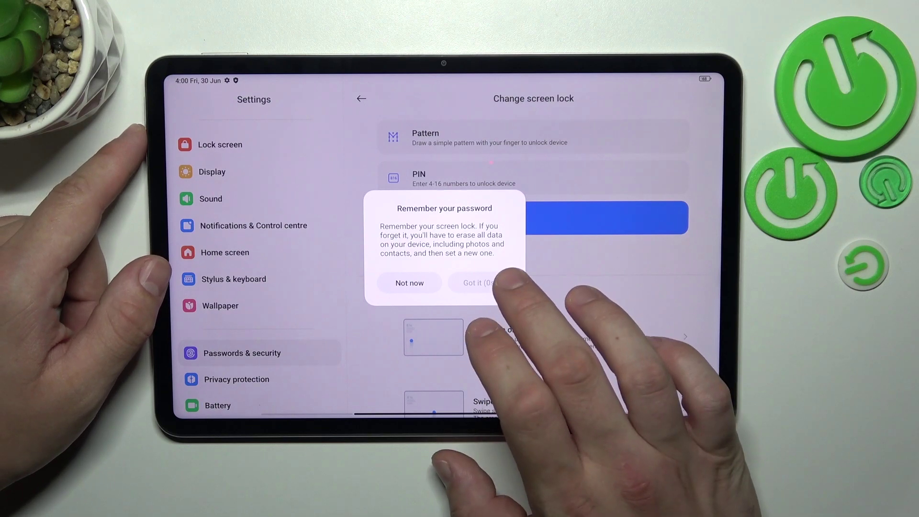
click(480, 282)
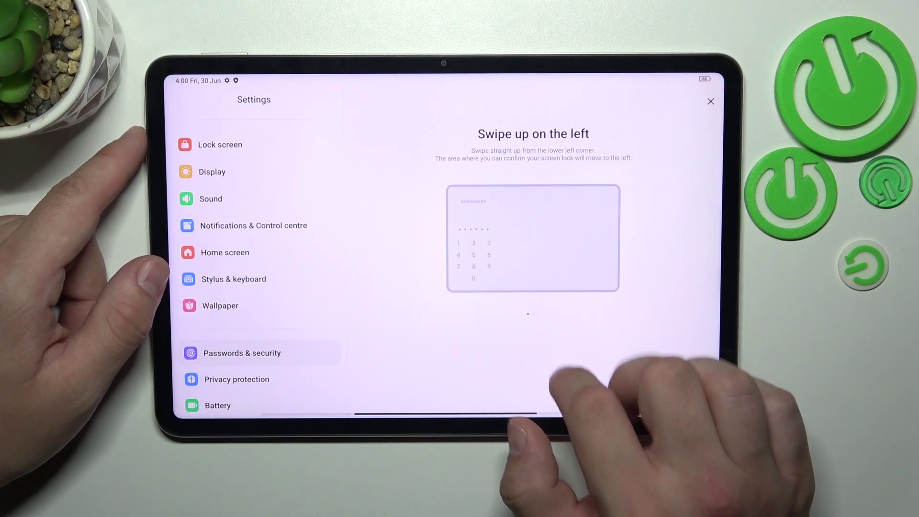
drag(611, 374, 467, 374)
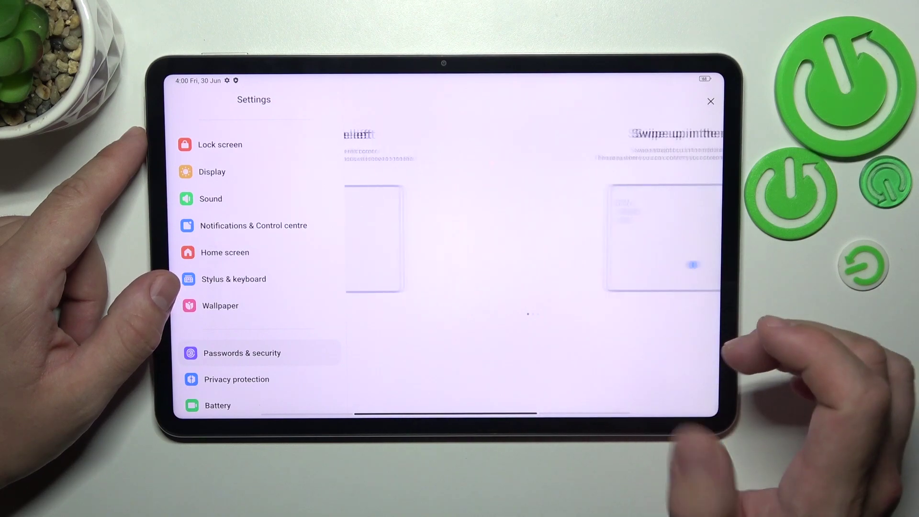
drag(618, 302, 474, 301)
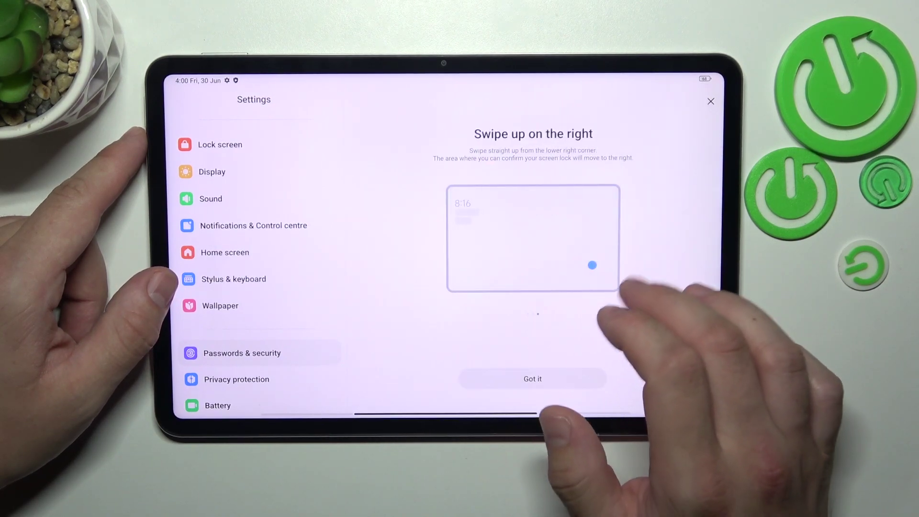
click(533, 379)
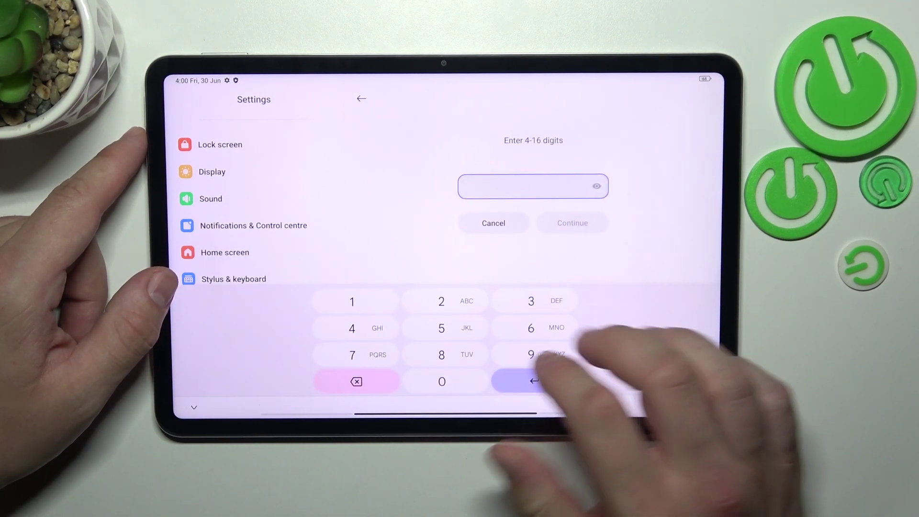
click(531, 301)
click(573, 223)
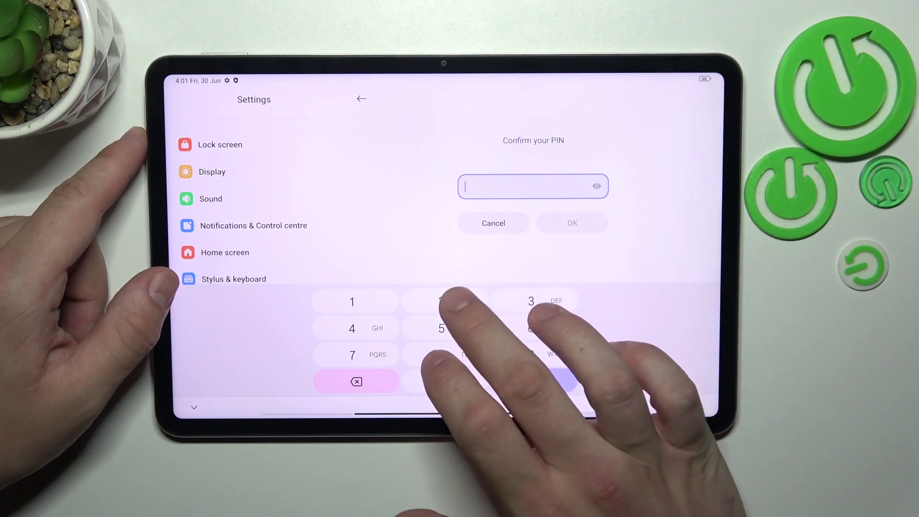
click(572, 222)
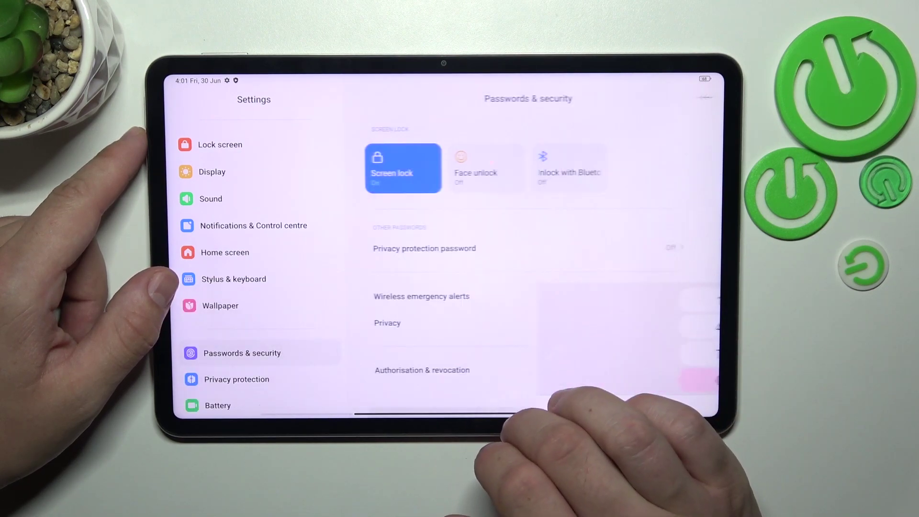
Step: Lock the tablet with the power key and unlock it with the PIN
key(XF86PowerOff)
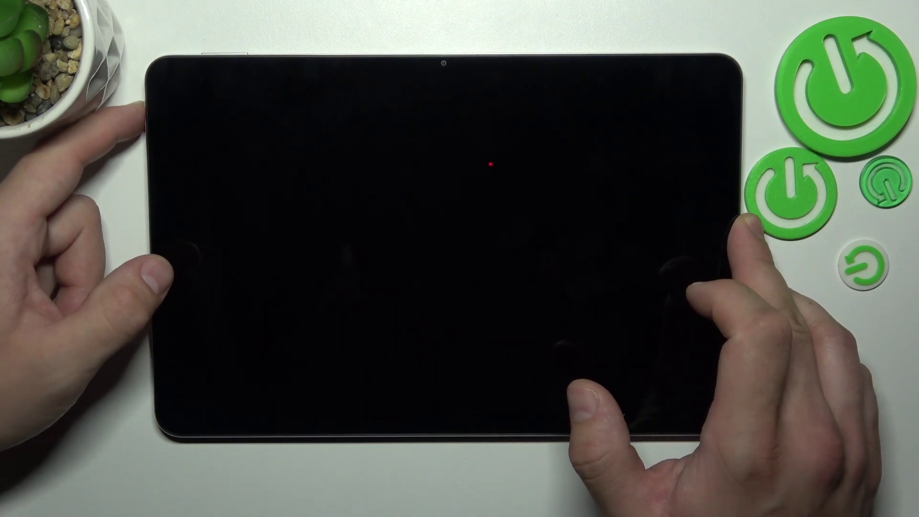
key(XF86PowerOff)
drag(596, 402, 618, 216)
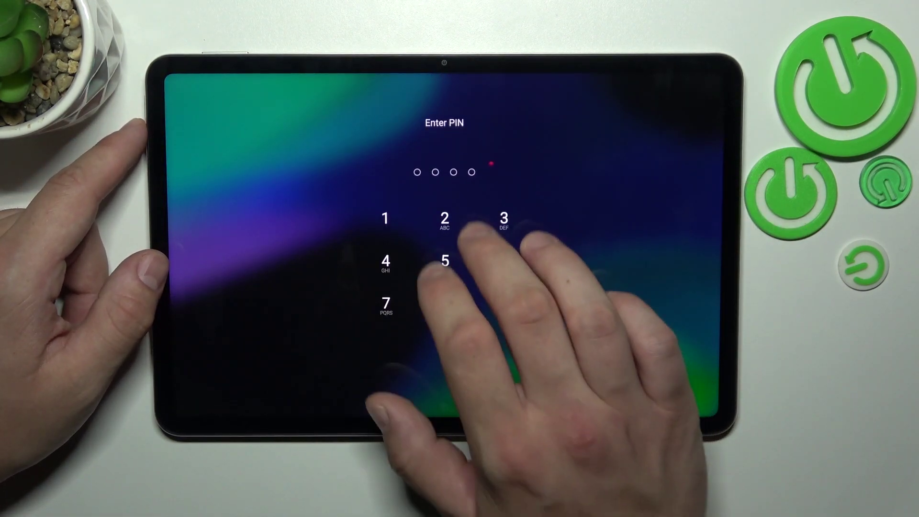
click(444, 216)
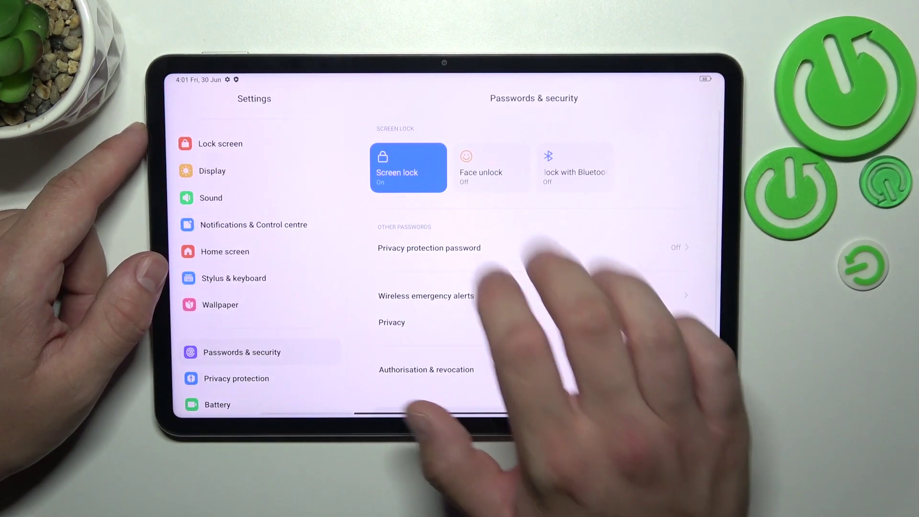
Step: Confirm the current PIN, choose Pattern, and draw and confirm the new unlock pattern
click(424, 169)
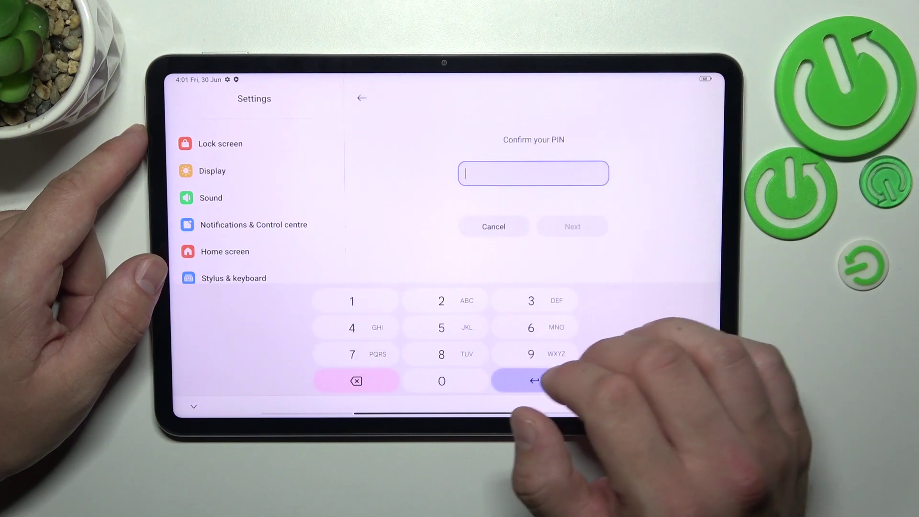
click(442, 301)
click(442, 300)
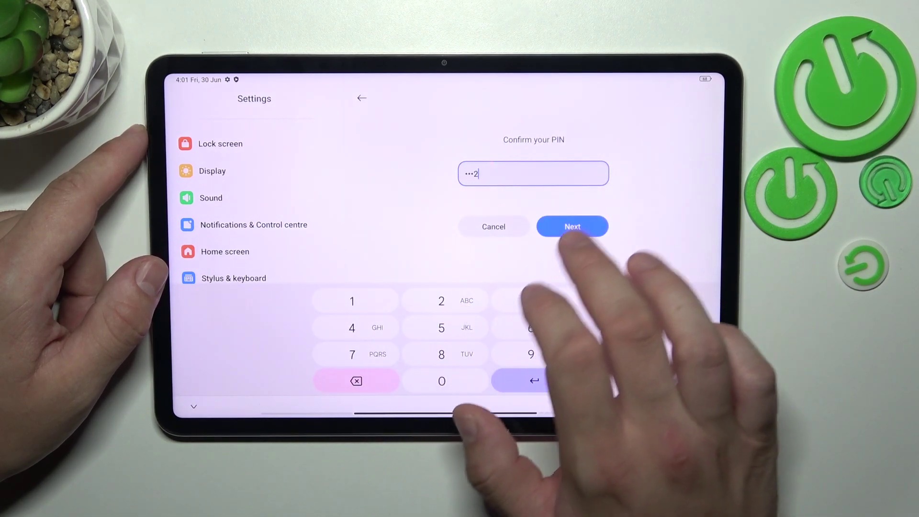
click(572, 226)
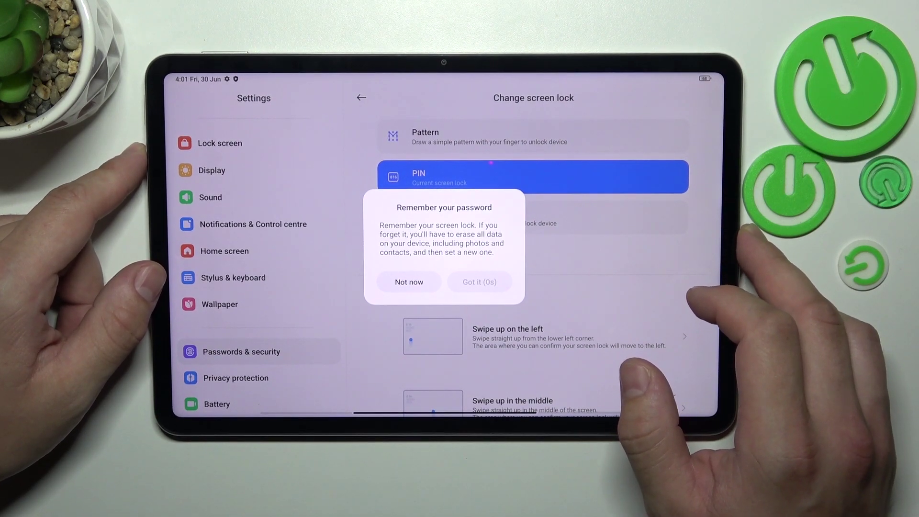
click(480, 281)
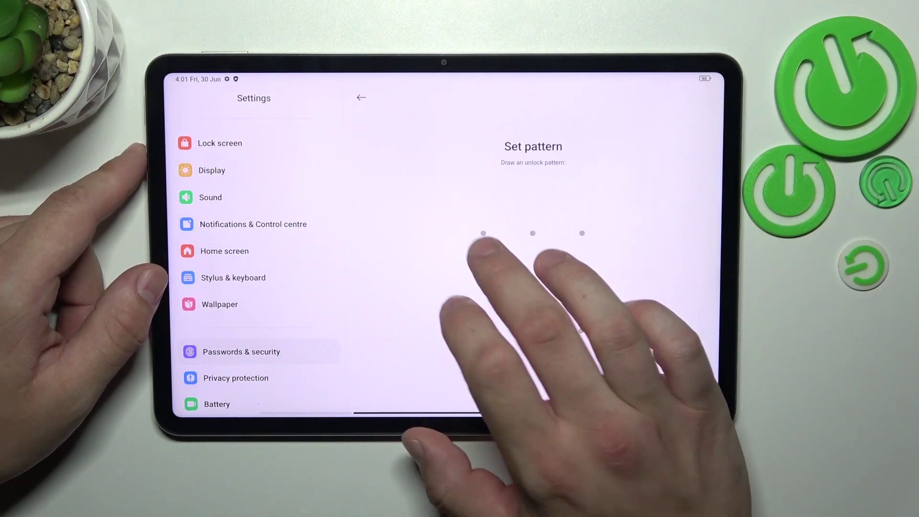
mouse_move(484, 233)
mouse_down()
mouse_move(484, 331)
mouse_move(582, 331)
mouse_up()
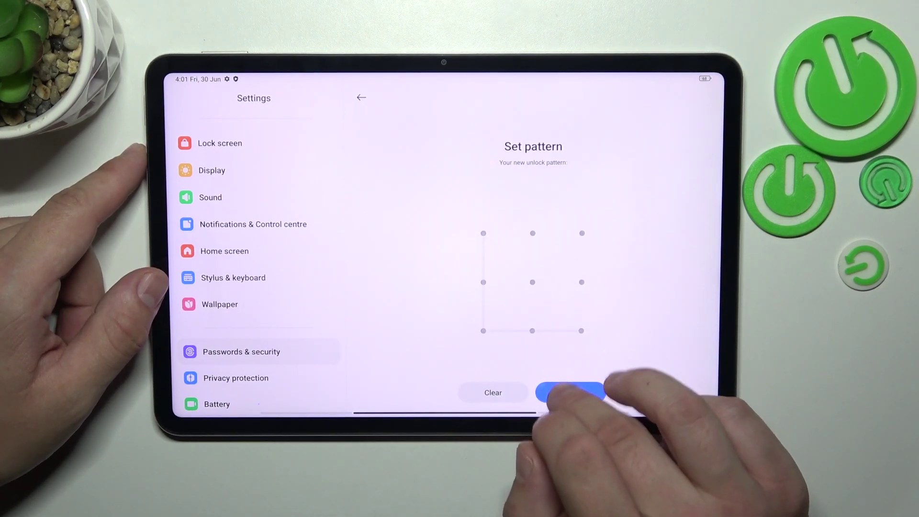
click(568, 393)
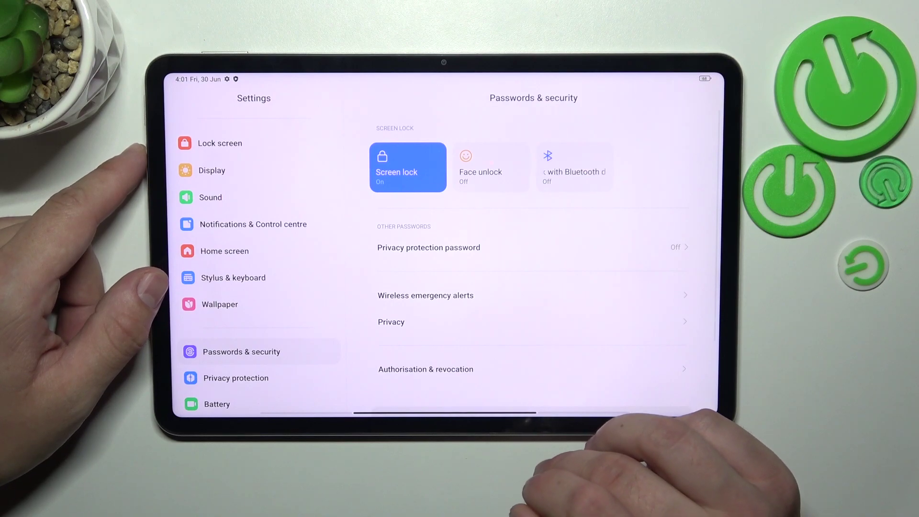
Step: Start Face unlock setup and verify identity by drawing the unlock pattern
click(489, 167)
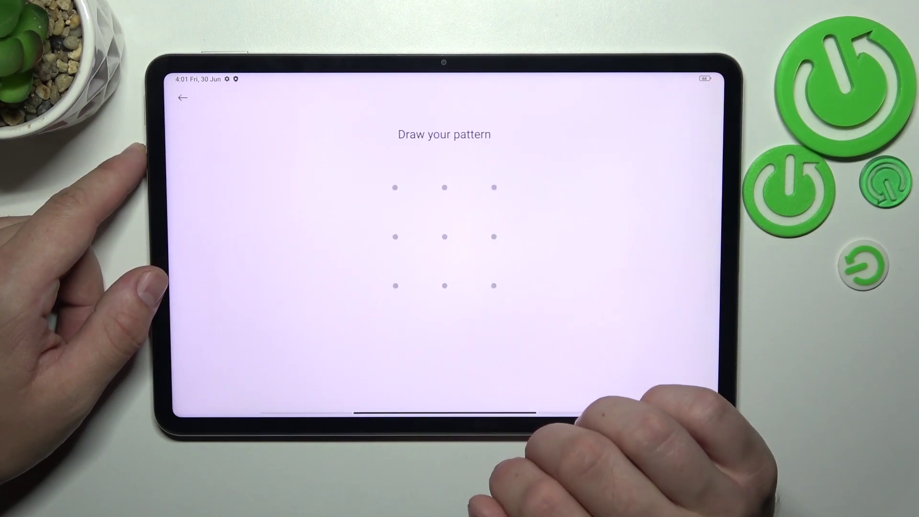
drag(395, 287, 494, 287)
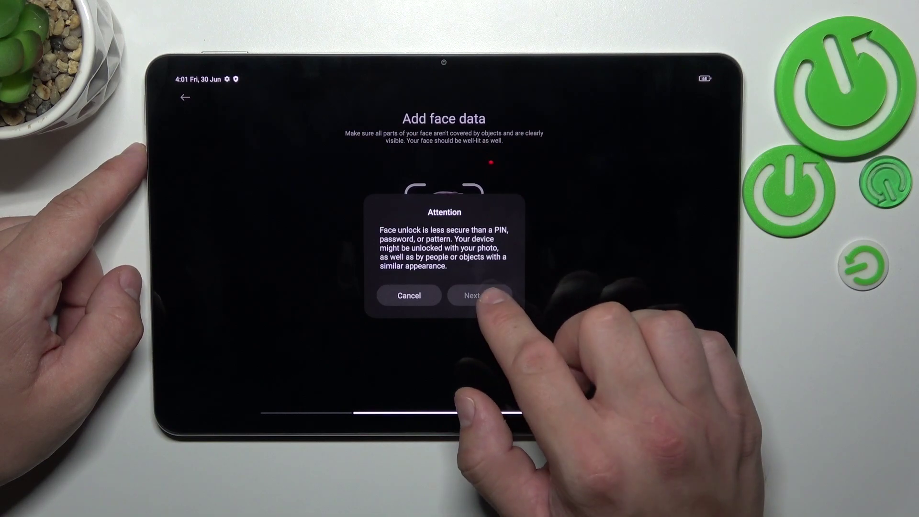
Step: Accept the Face unlock security warning and finish scanning the face as Face 1
click(479, 295)
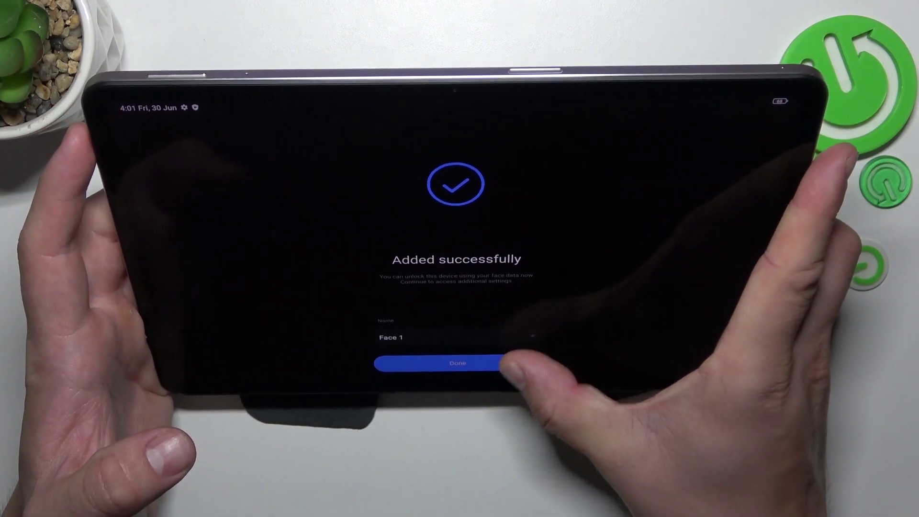
click(507, 363)
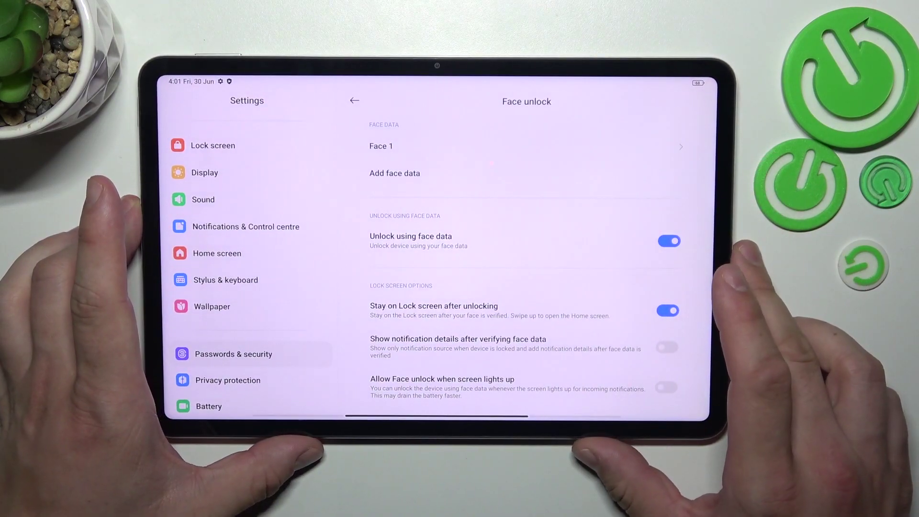
Step: Press the home key to leave Face unlock settings for the home screen
key(super)
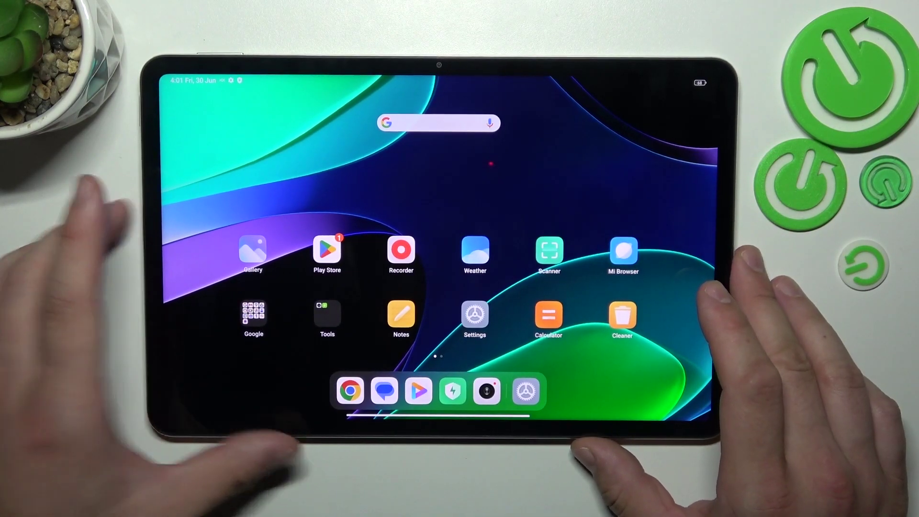